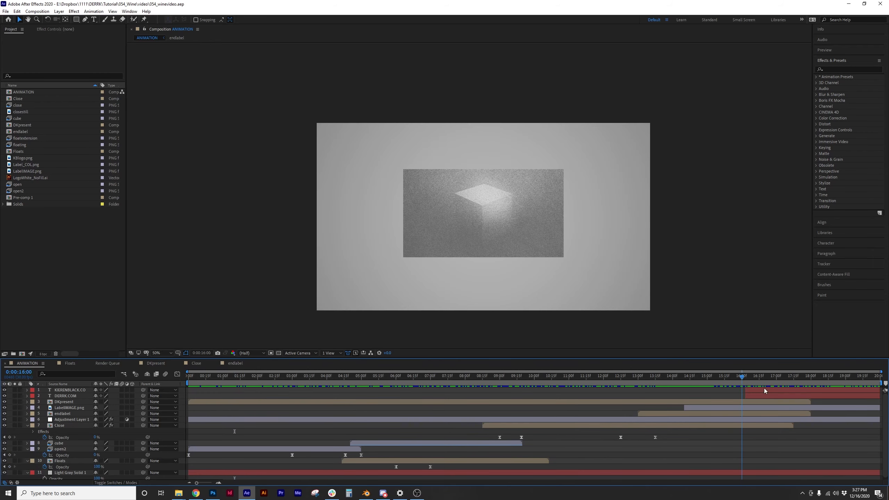
Scrub through the animation from the opening title card to the FINE BLEND card
drag(817, 396, 655, 378)
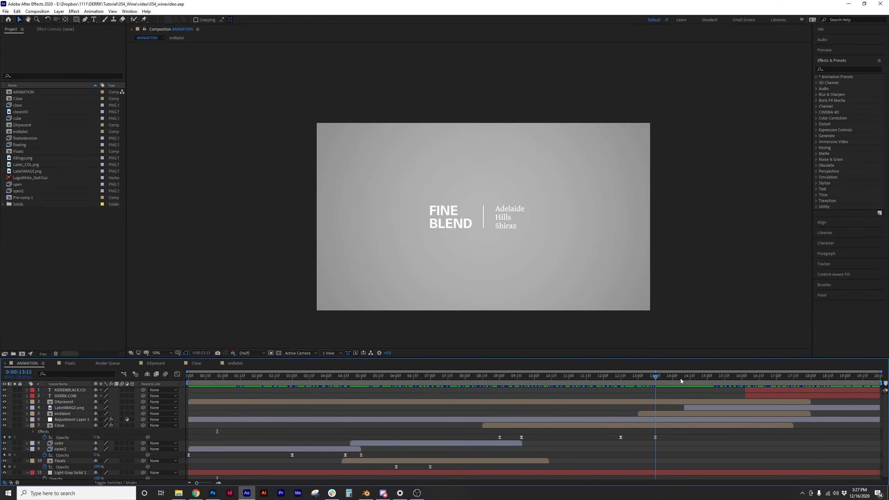
drag(803, 379, 437, 378)
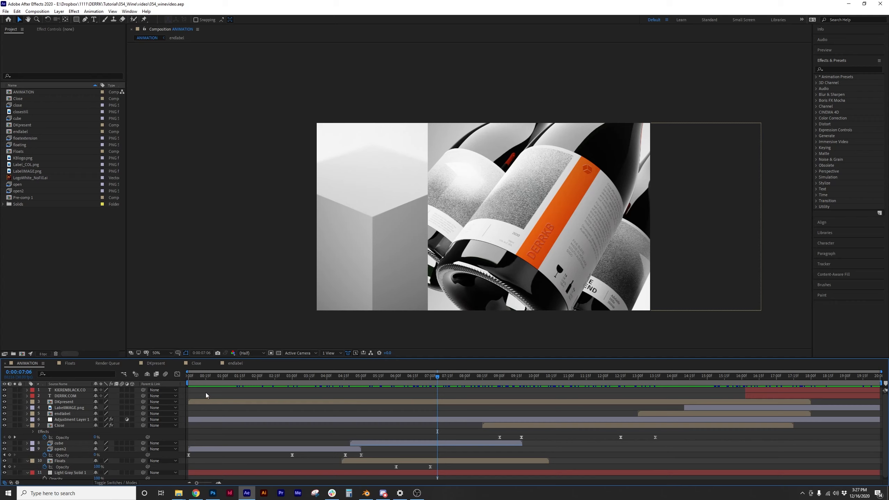
drag(226, 376, 491, 377)
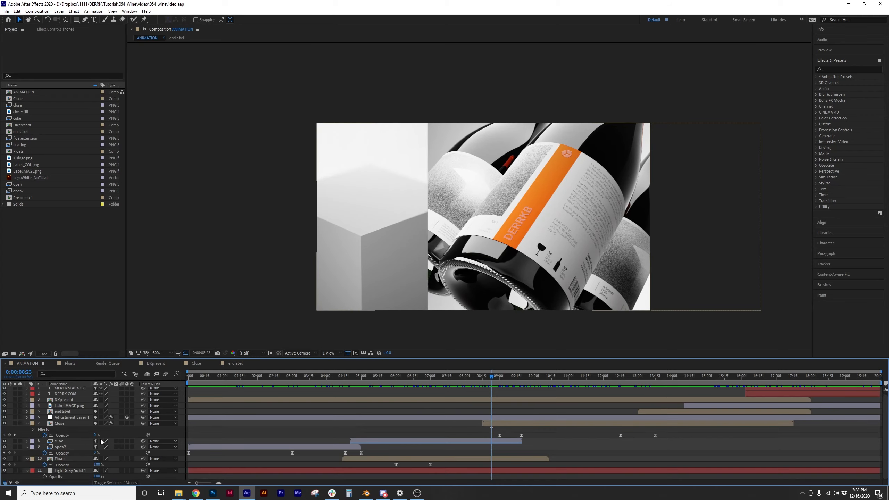
drag(207, 377, 236, 394)
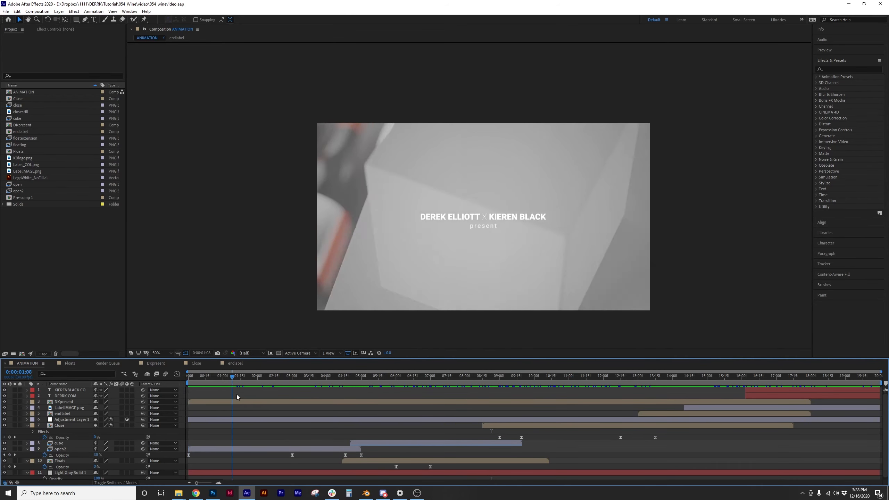
Select both URL text layers near 16 seconds and reveal their Opacity keyframes
click(69, 390)
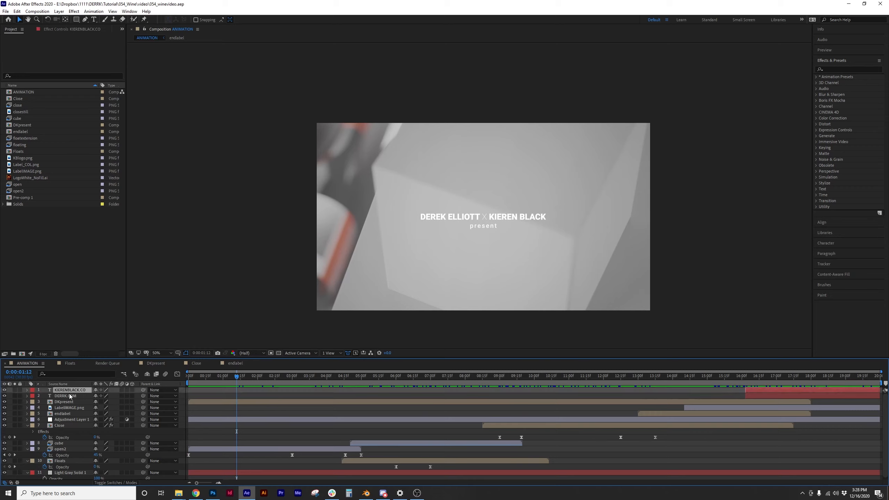
click(69, 395)
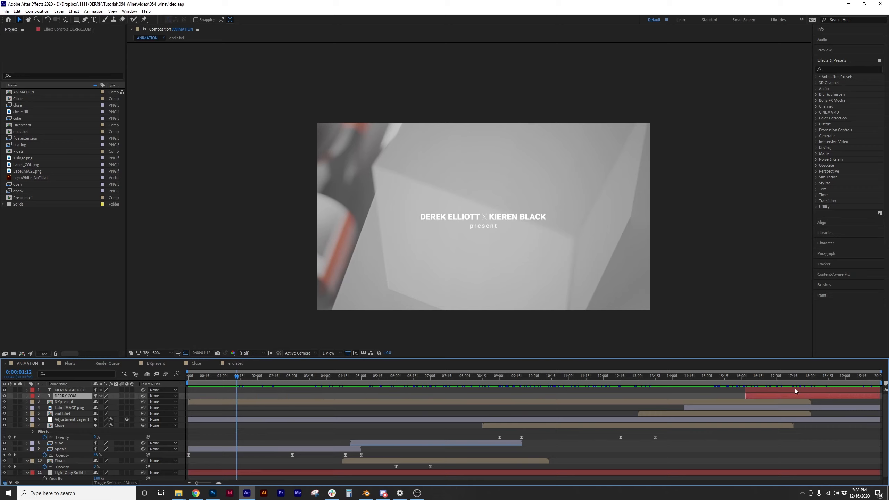
drag(722, 377, 802, 387)
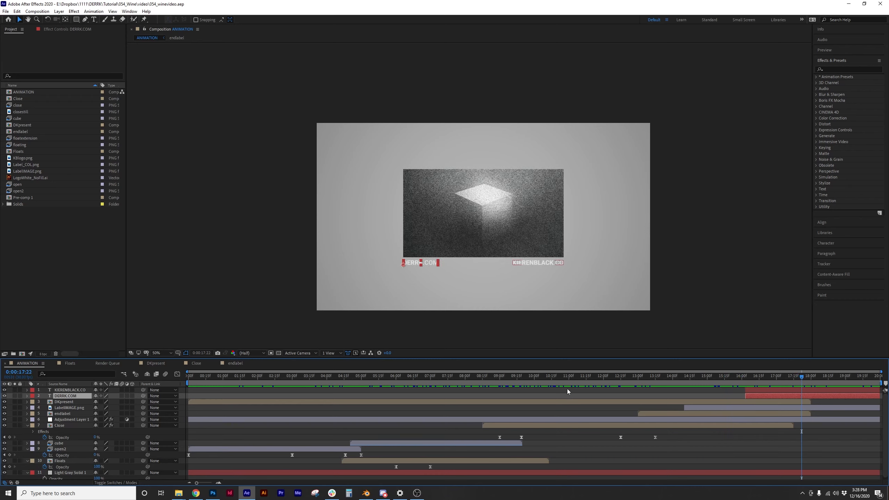
shift+click(69, 390)
key(t)
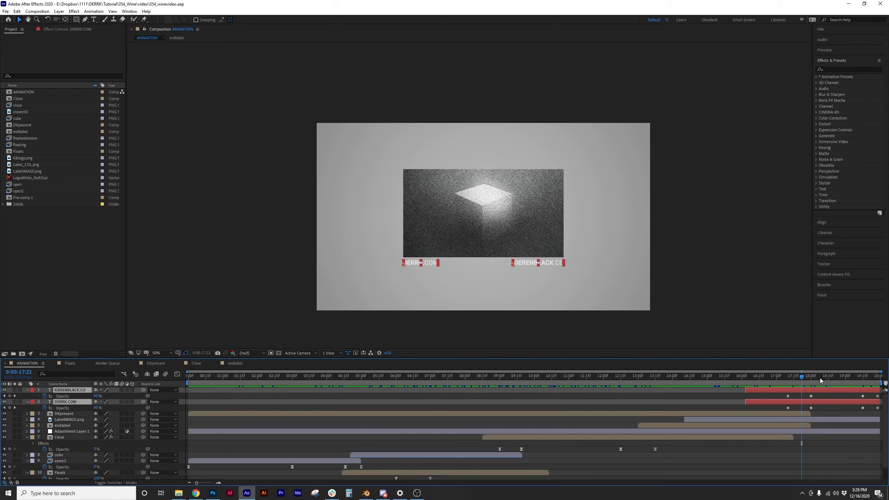
Scrub the URLs' fade-in and fade-out to the end, then return to the eight-second bottle shot
drag(800, 378, 763, 381)
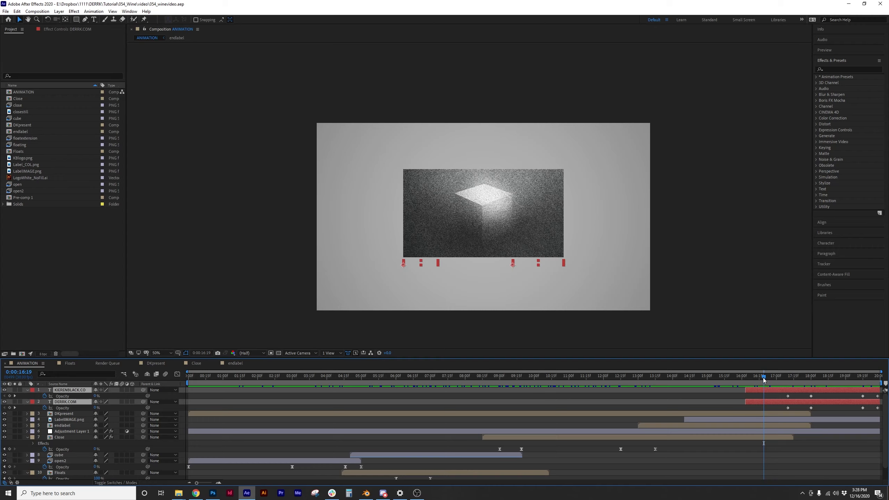
drag(763, 379, 778, 378)
drag(789, 377, 861, 378)
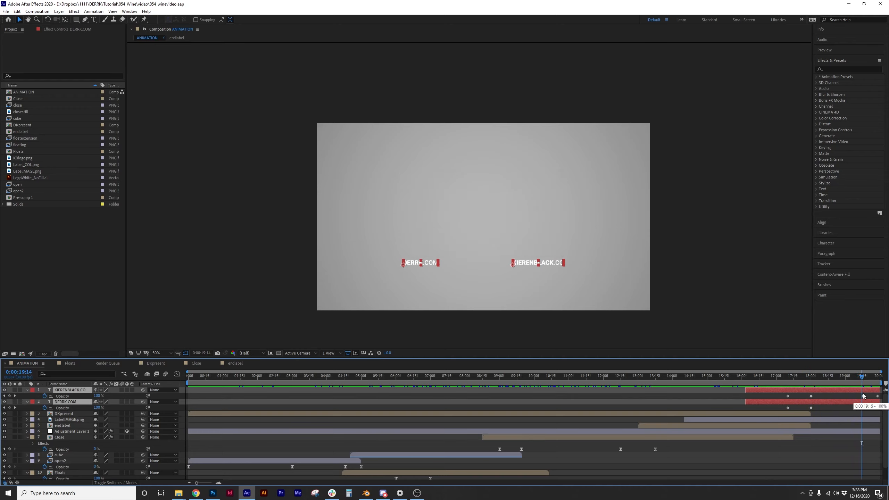
click(877, 378)
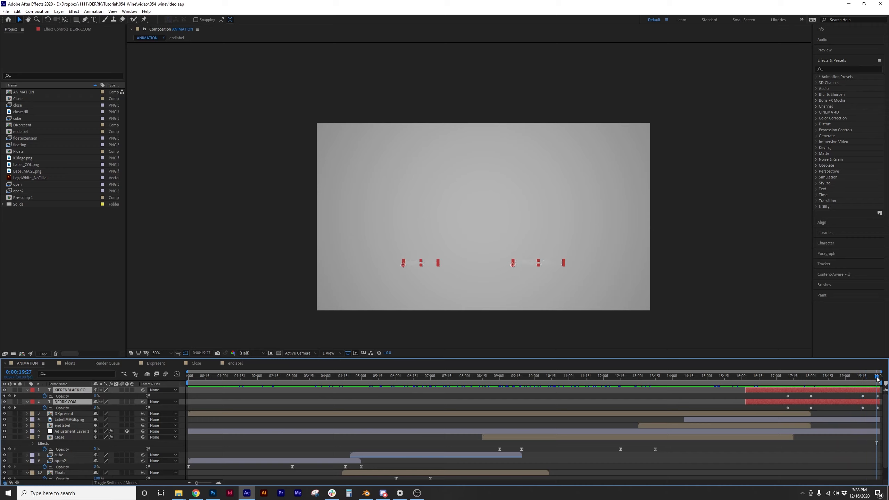
drag(877, 378, 470, 377)
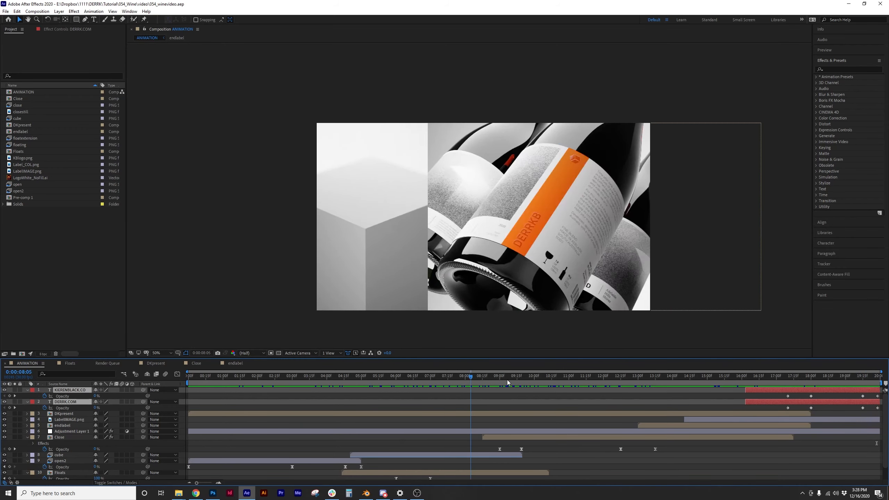
click(216, 375)
click(96, 414)
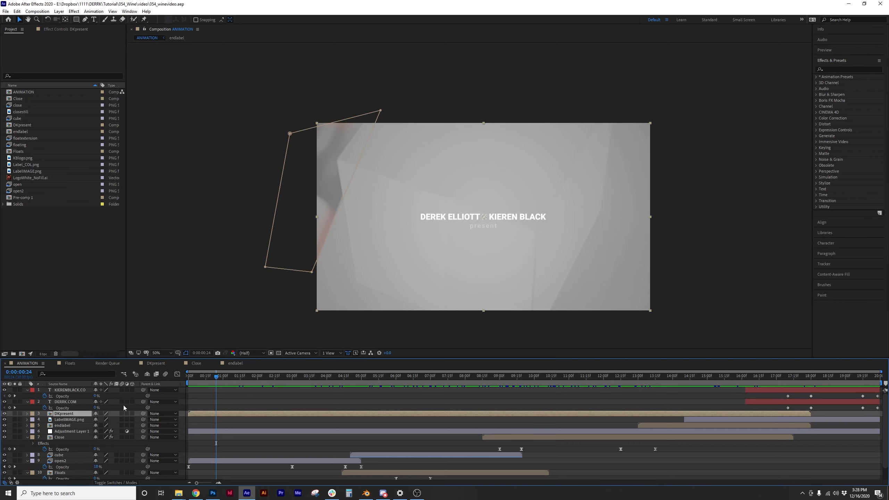
drag(217, 377, 305, 389)
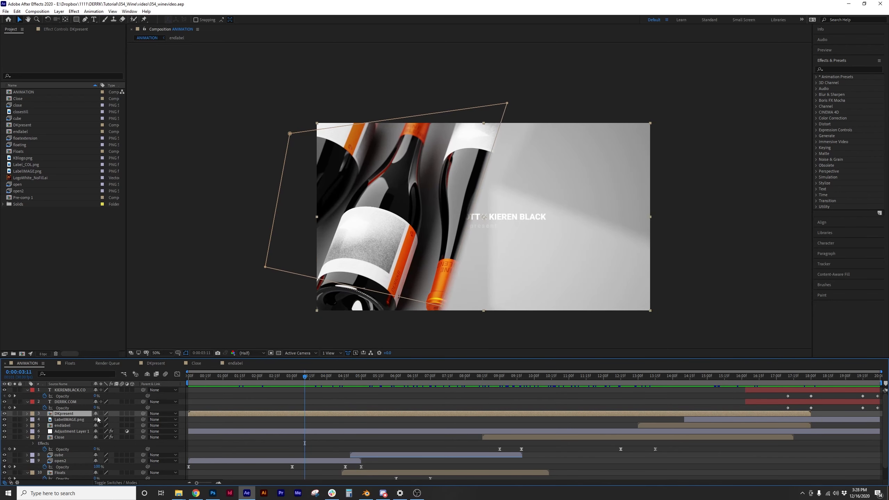
click(153, 364)
drag(317, 376, 216, 377)
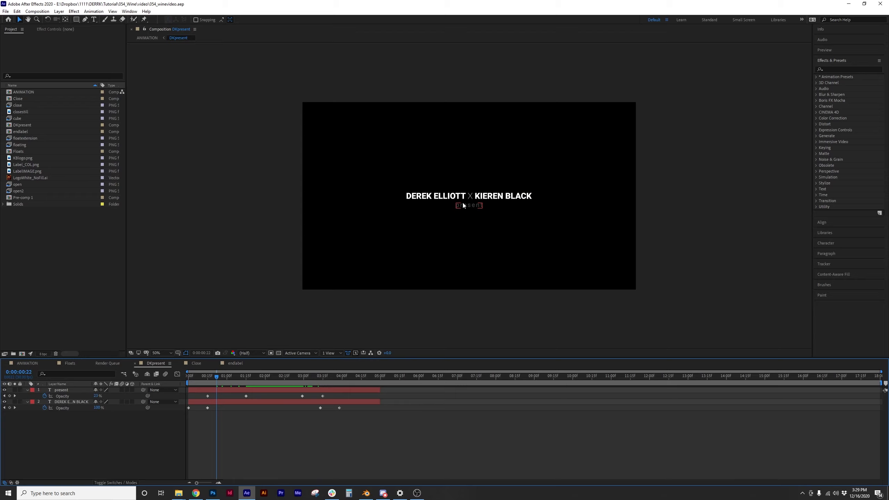
click(30, 364)
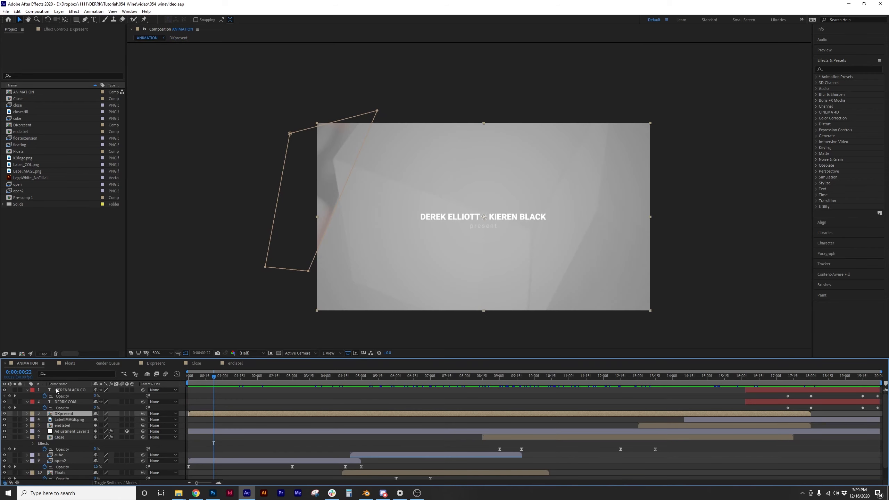
click(69, 390)
click(72, 401)
click(76, 390)
click(80, 402)
click(76, 413)
click(147, 365)
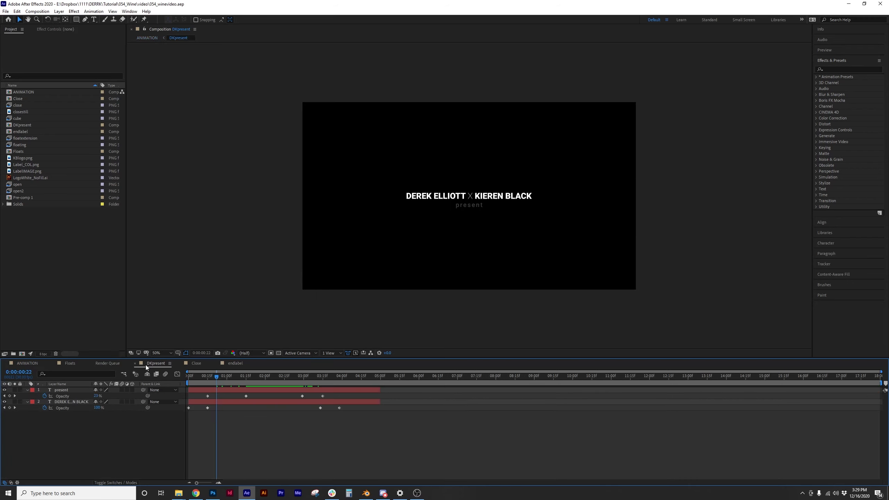
click(72, 391)
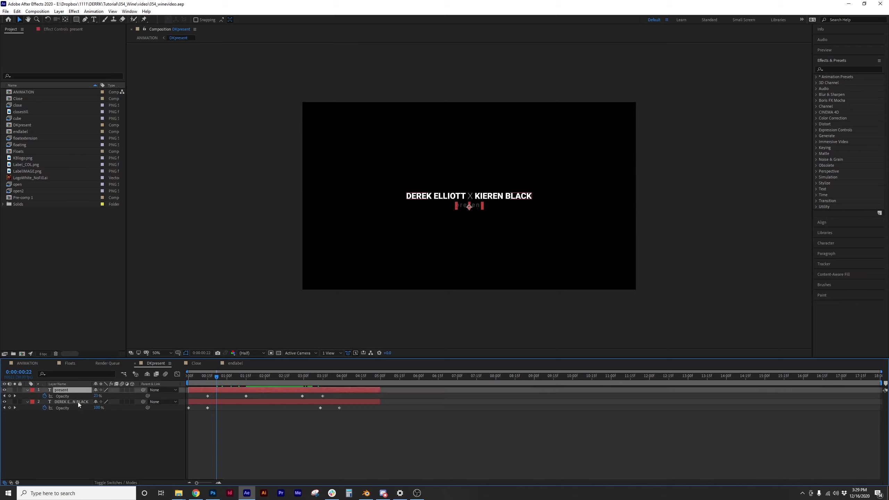
click(78, 402)
click(102, 413)
drag(218, 375, 430, 385)
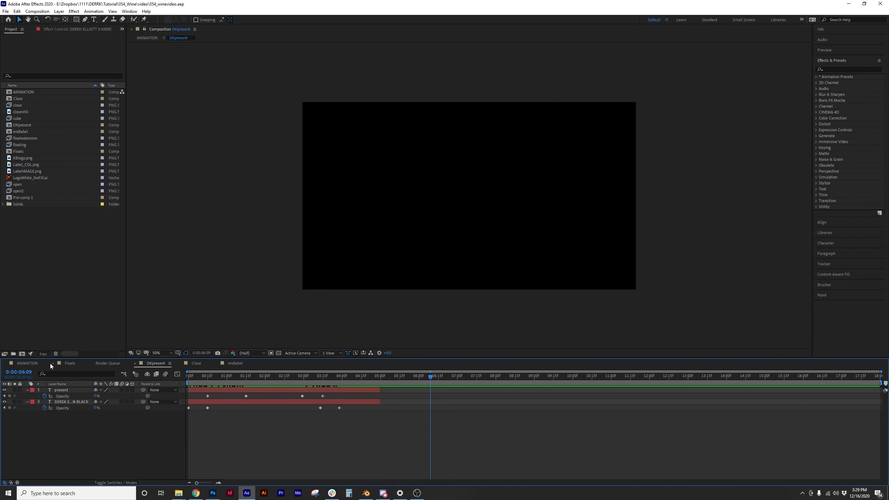
click(25, 364)
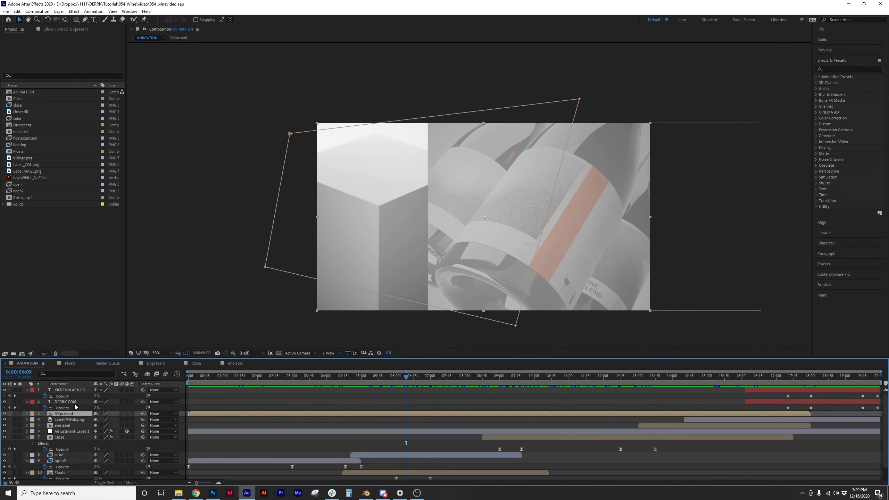
click(28, 413)
click(61, 425)
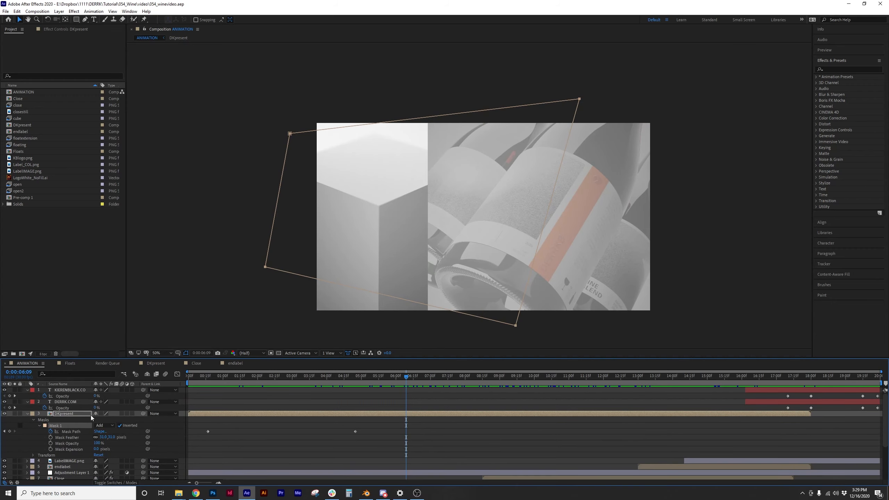
click(263, 375)
drag(264, 374, 294, 346)
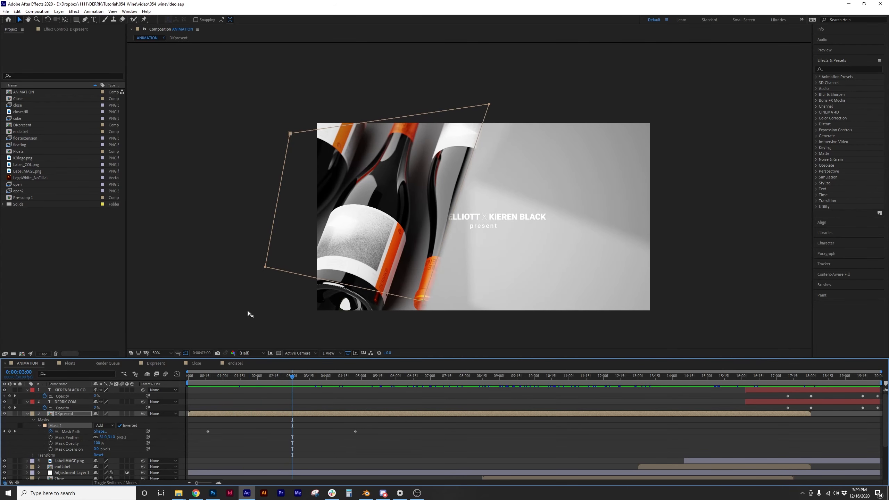
drag(305, 376, 250, 379)
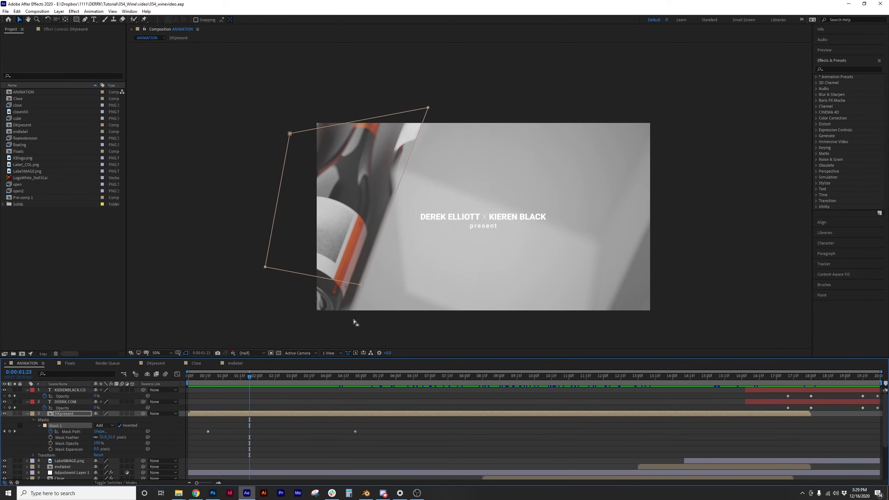
drag(251, 378, 284, 381)
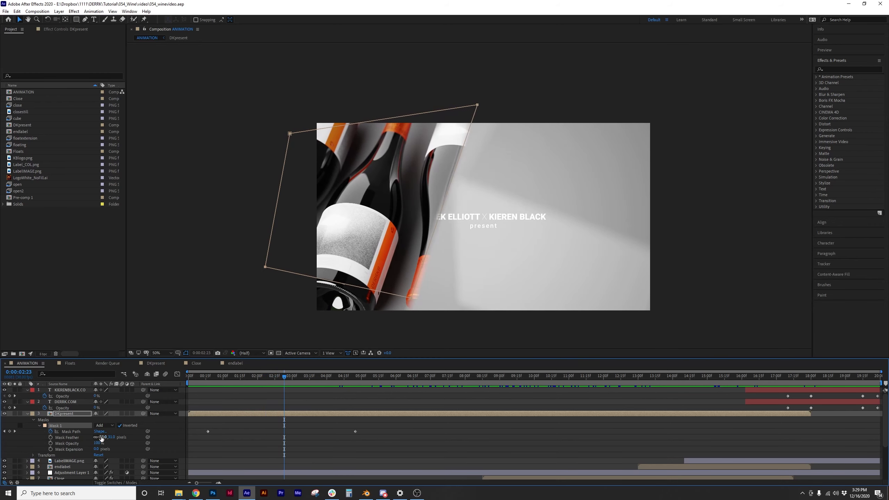
drag(101, 437, 107, 437)
drag(197, 434, 22, 440)
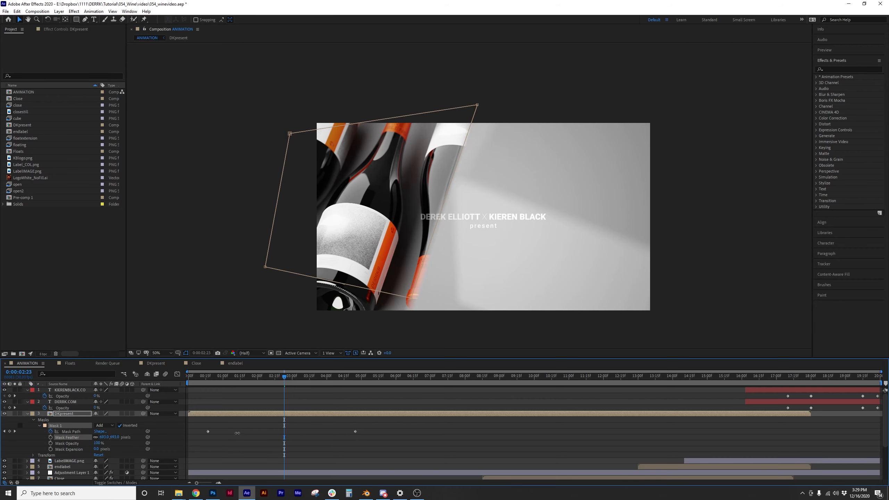
key(ctrl+z)
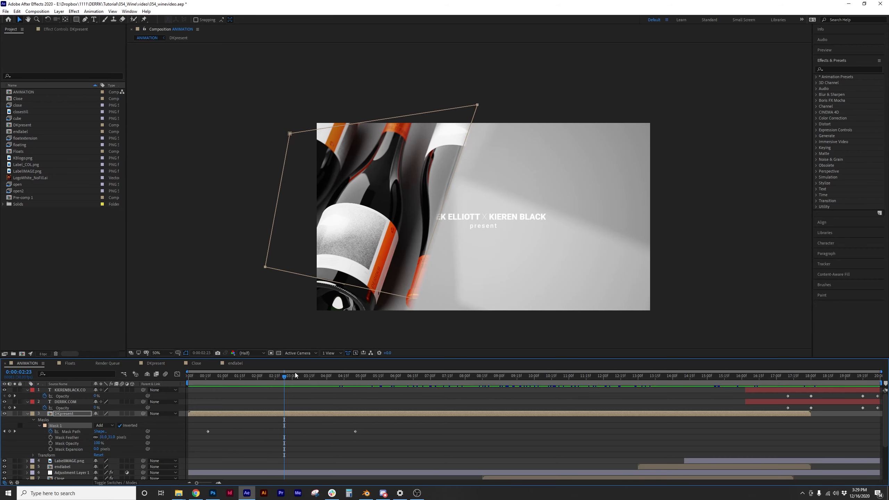
drag(285, 375, 206, 395)
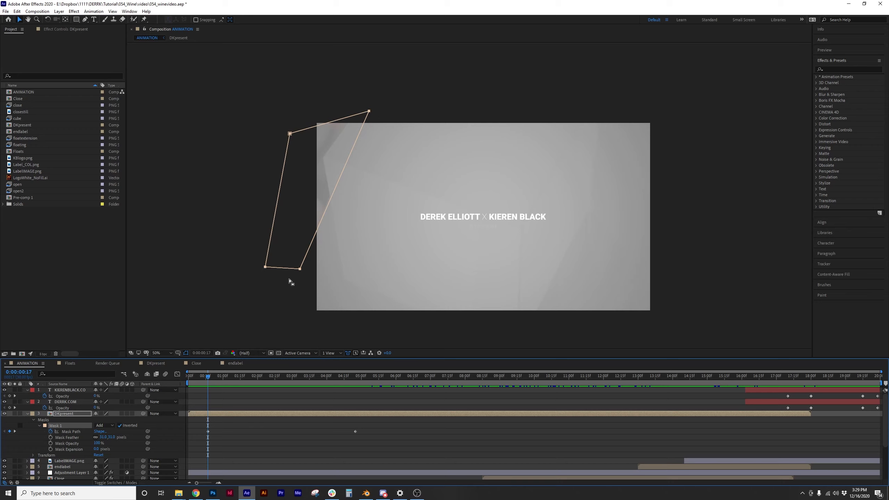
drag(208, 378, 300, 390)
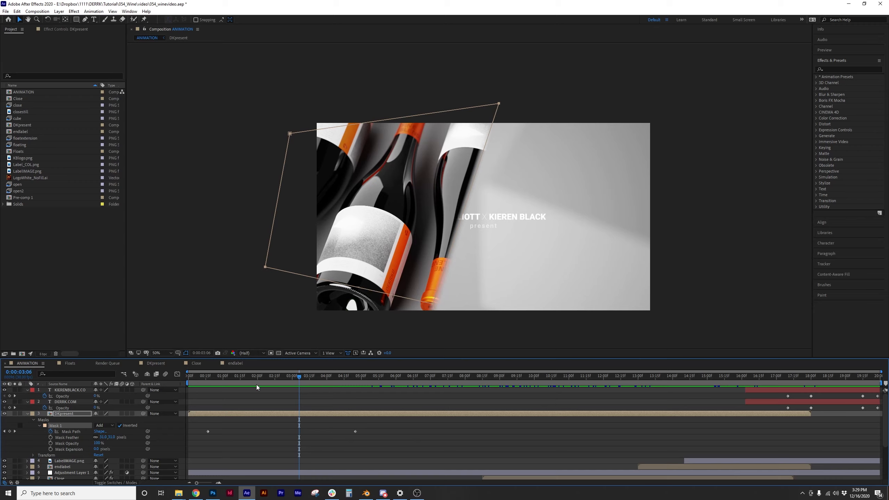
click(209, 377)
drag(209, 376, 396, 400)
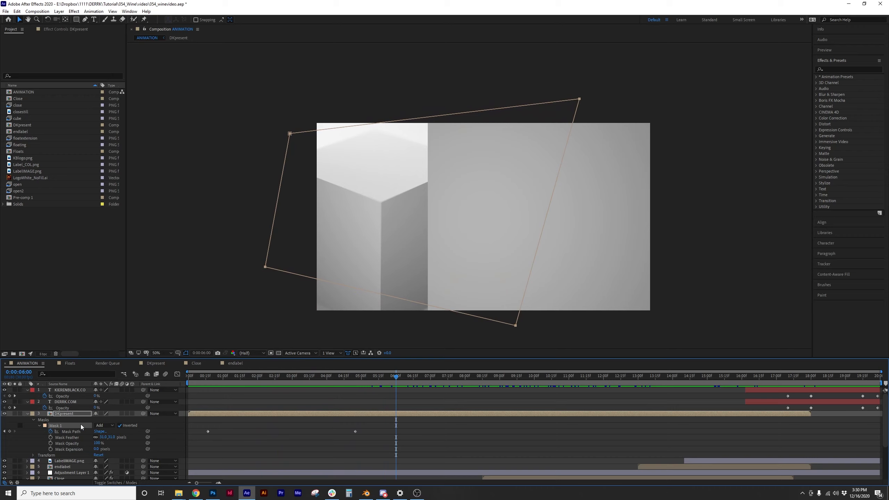
Collapse DKpresent's mask properties and show only LabelIMAGE.png's Opacity property
click(27, 414)
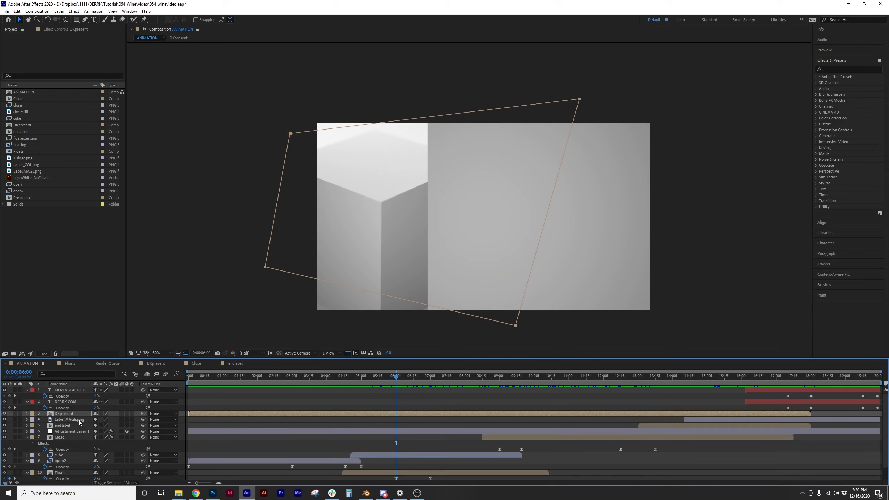
click(79, 419)
drag(449, 377, 782, 394)
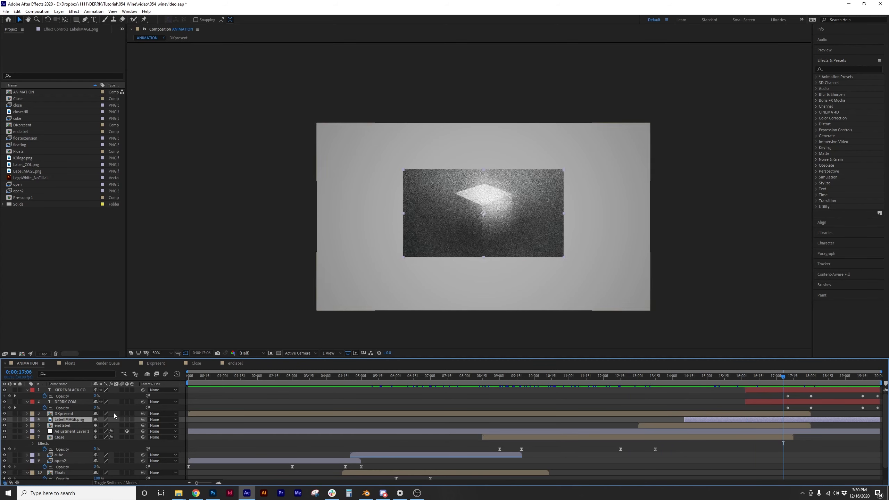
key(t)
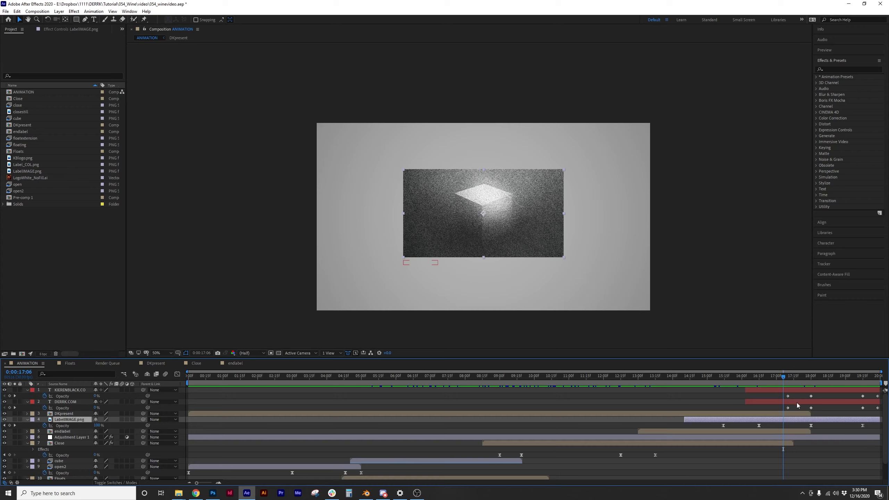
Check the label image's 18:00 Opacity keyframe fade to the URLs, then select endlabel
drag(776, 375, 854, 377)
click(810, 425)
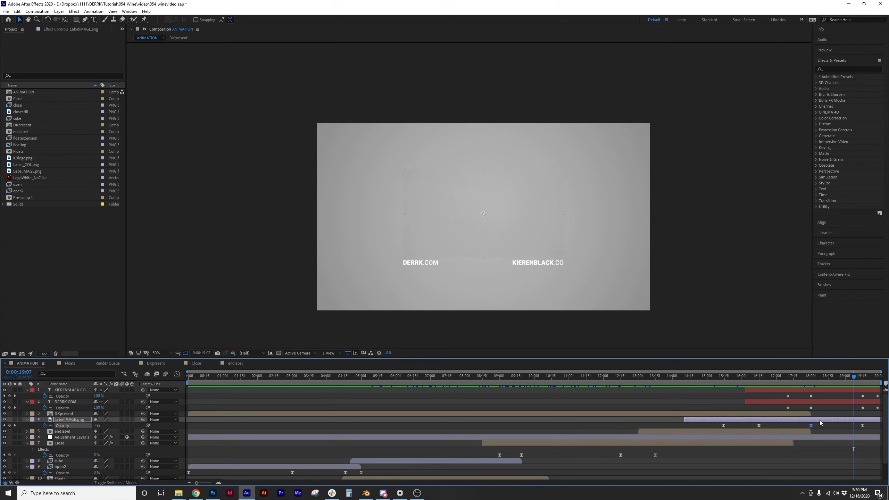
click(826, 376)
mouse_move(823, 374)
mouse_down()
mouse_move(808, 374)
mouse_move(845, 376)
mouse_move(664, 375)
mouse_move(817, 376)
mouse_move(808, 376)
mouse_up()
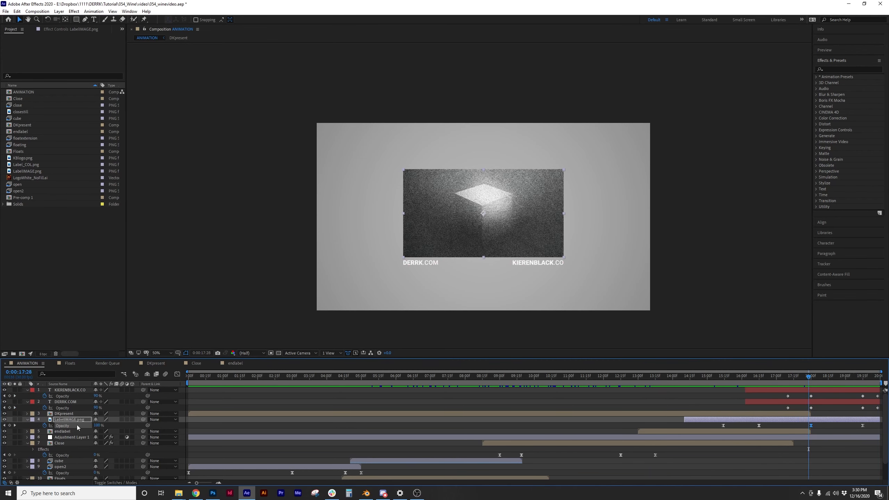
click(79, 432)
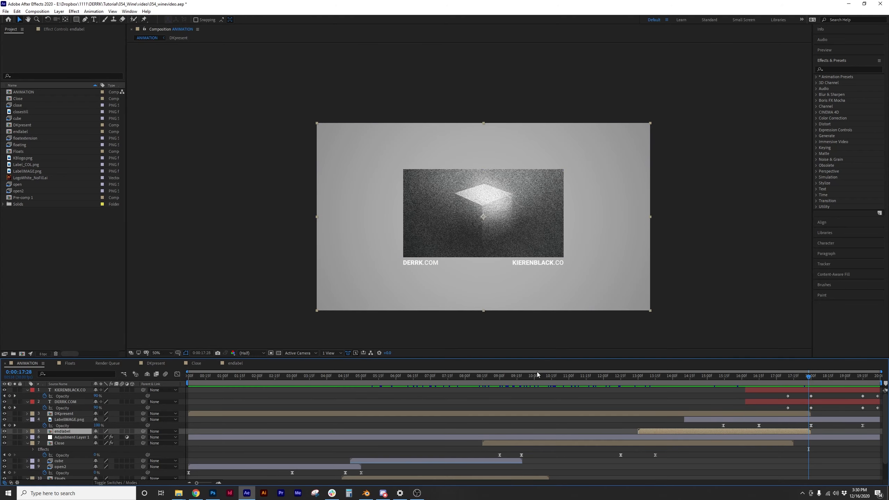
drag(325, 378, 204, 379)
key(space)
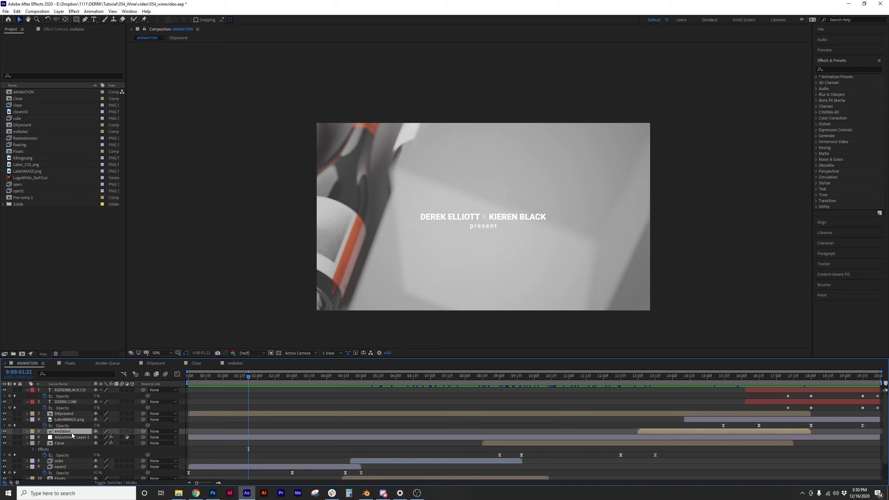
drag(490, 378, 663, 379)
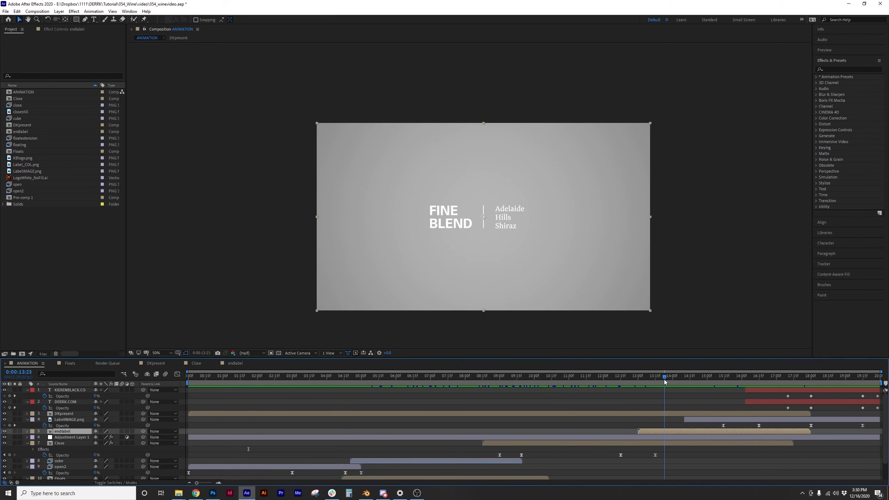
click(236, 364)
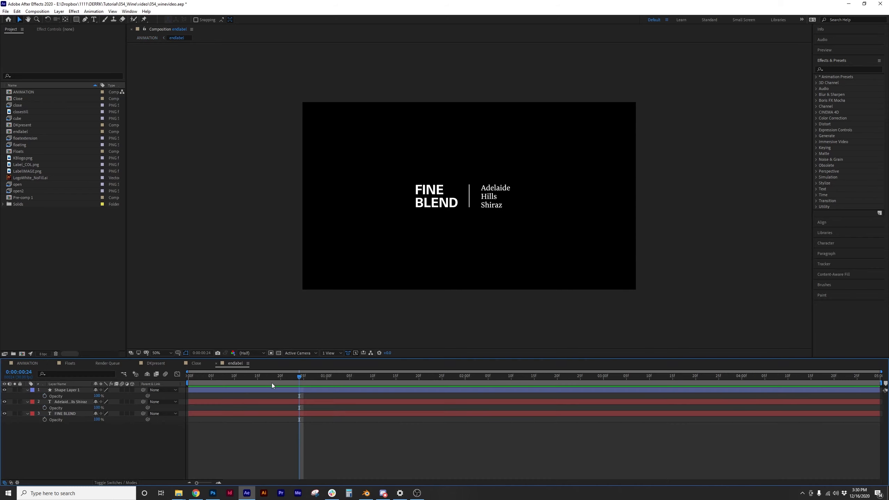
drag(381, 366, 488, 361)
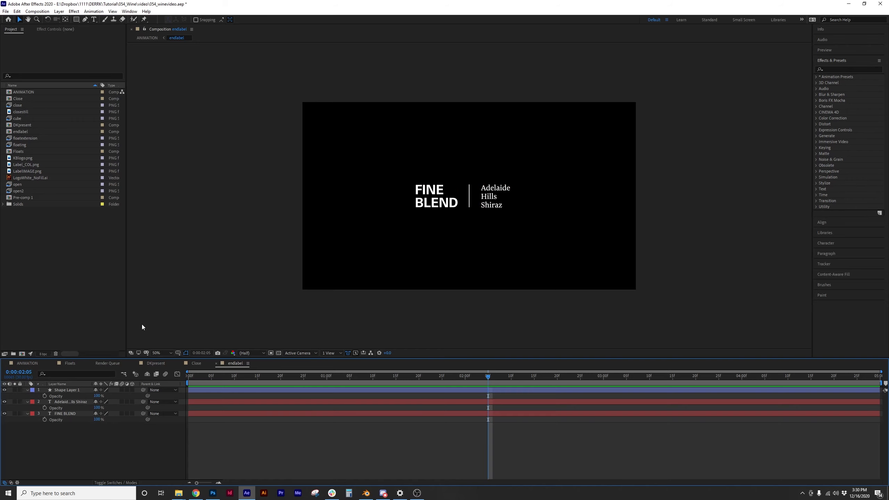
click(34, 365)
drag(409, 376, 747, 396)
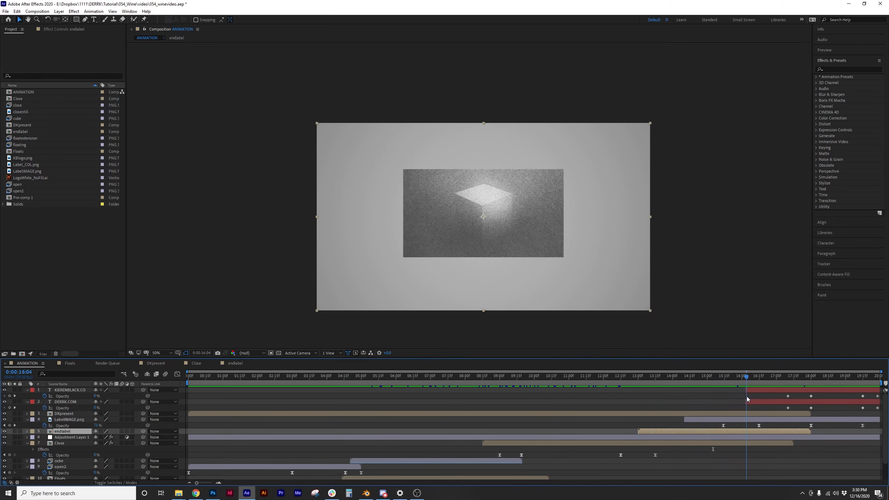
Toggle Adjustment Layer 1's CC Vignette off and on to compare the look
click(71, 437)
click(82, 30)
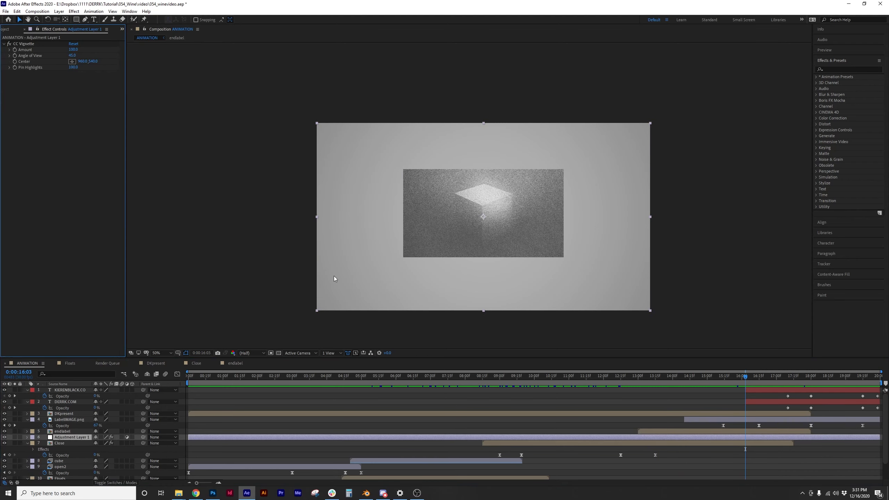
click(10, 44)
click(9, 44)
click(10, 44)
click(9, 44)
Compare the vignette on the 4:26 wine-bottles frame, then advance to the label close-up
click(354, 376)
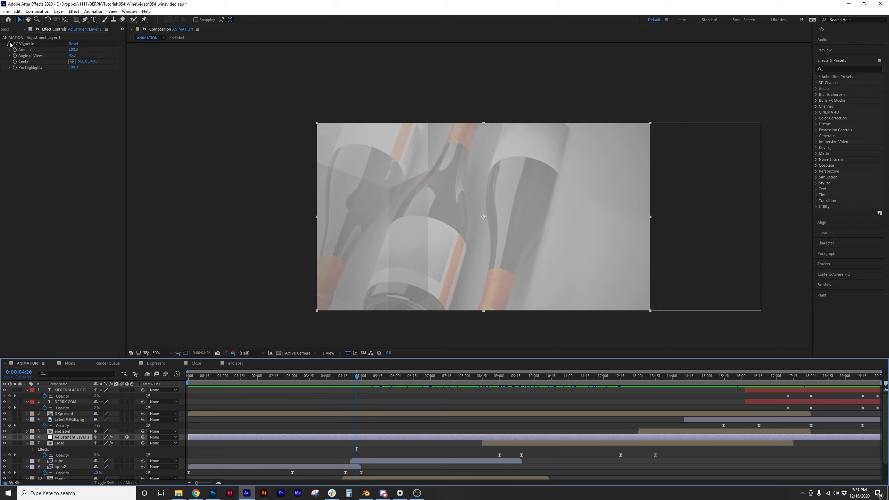
click(9, 44)
click(9, 44)
click(9, 45)
click(9, 44)
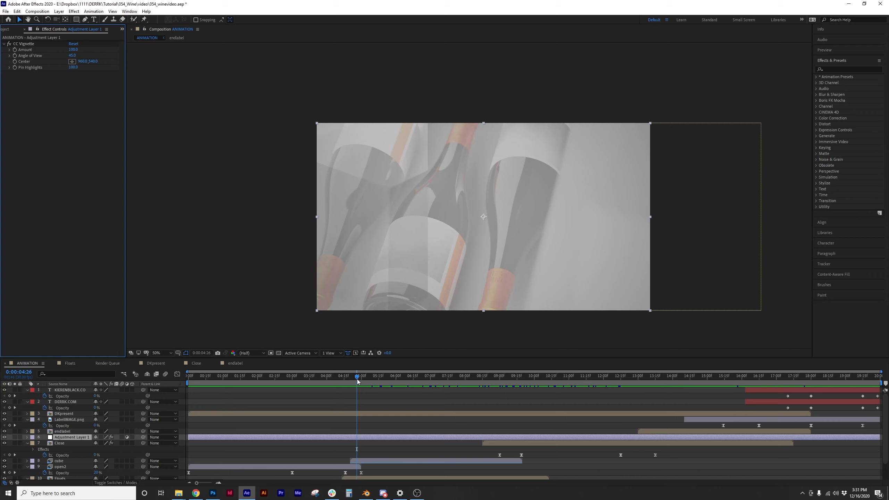
drag(357, 380, 558, 380)
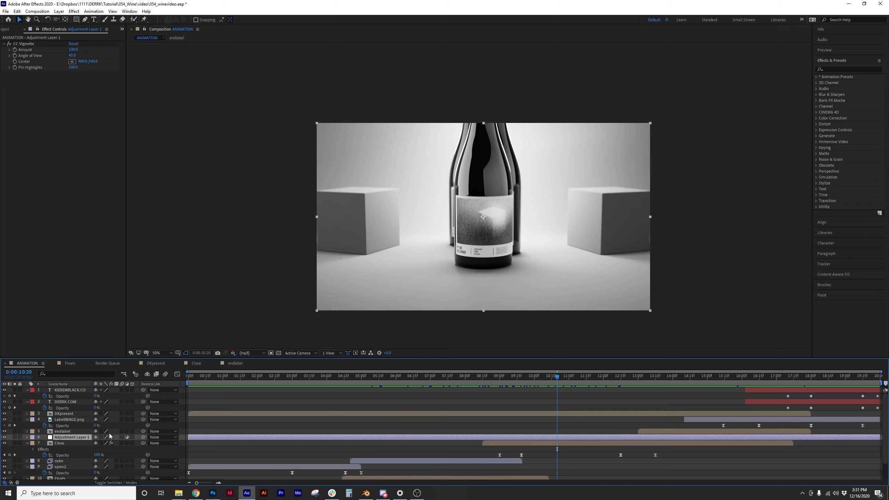
scroll(69, 440, down, 1)
Show the Close layer's Brightness & Contrast, then open the Close precomp and select closestill
click(68, 427)
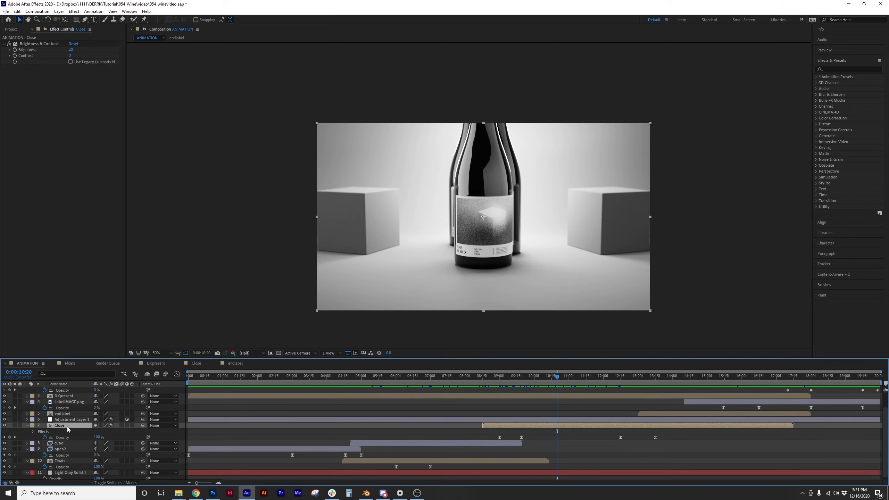
drag(488, 377, 634, 407)
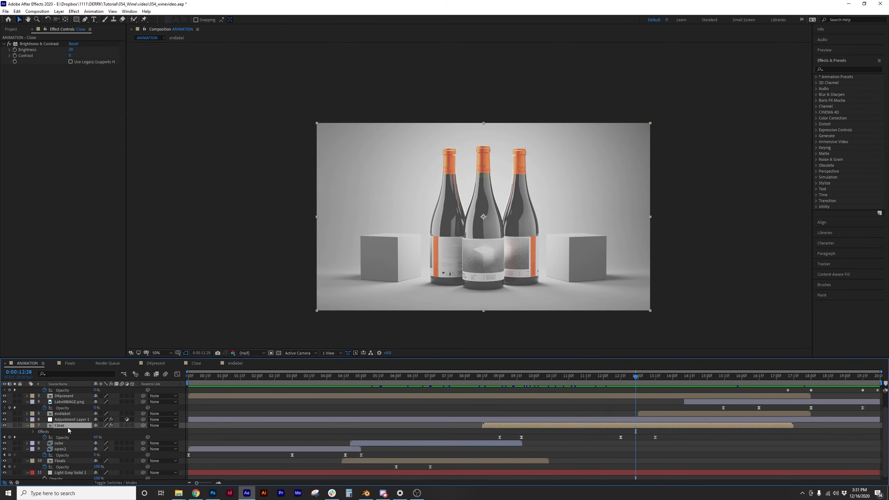
click(195, 365)
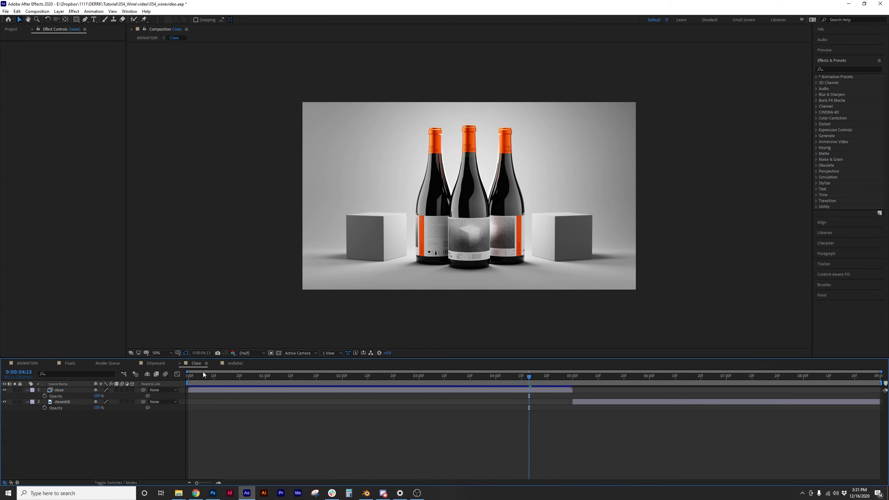
drag(195, 377, 577, 379)
click(70, 403)
Back in ANIMATION, test-move the cube layer at 6:20 and undo it
click(28, 364)
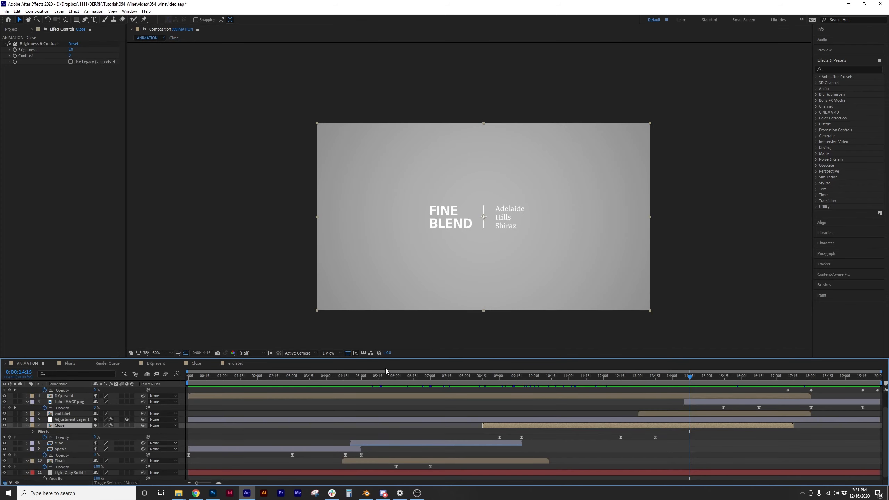
drag(416, 377, 508, 382)
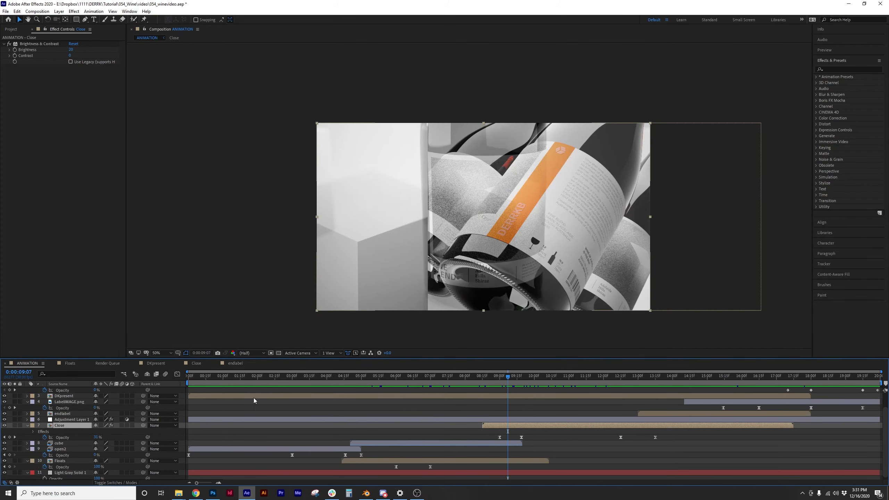
click(64, 444)
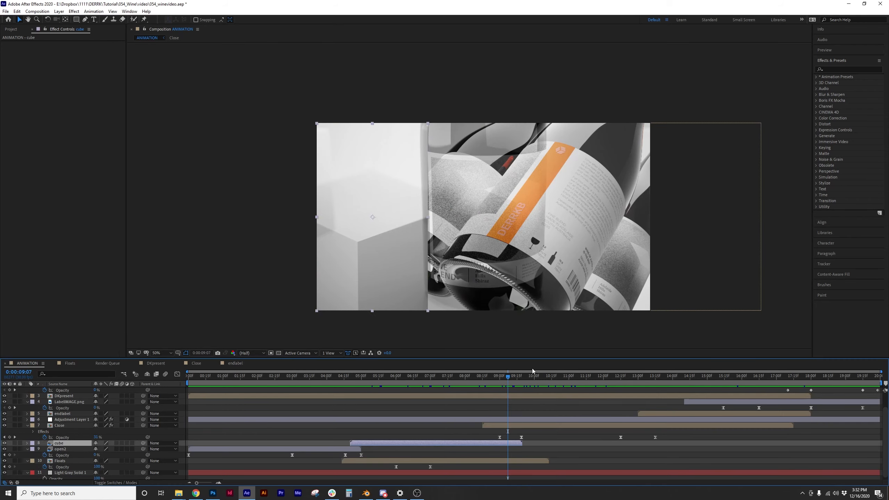
drag(504, 378, 419, 377)
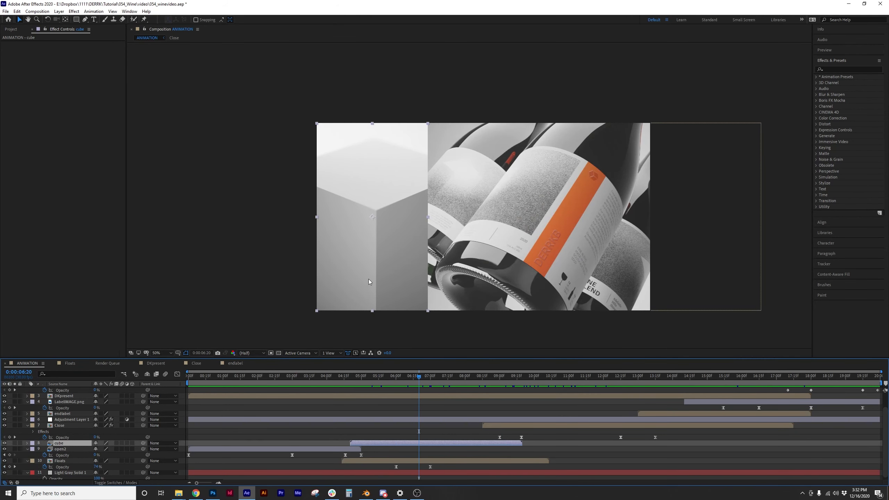
drag(504, 268, 462, 268)
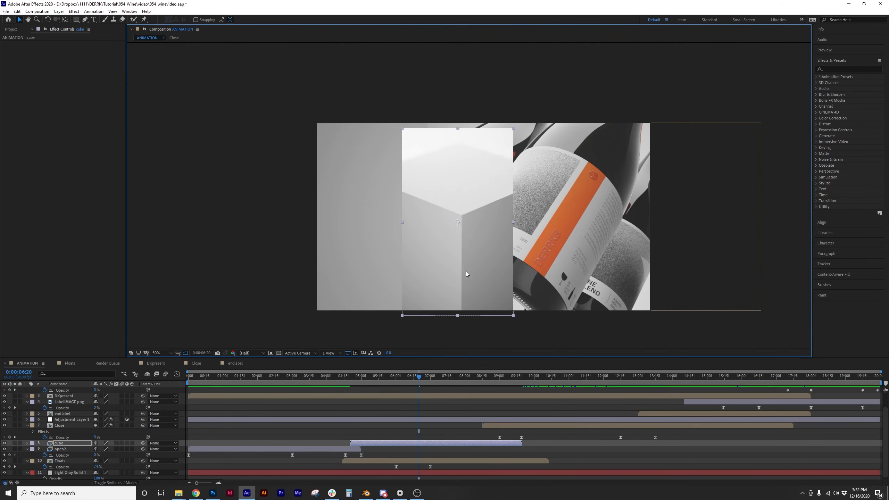
key(ctrl+z)
Shift the Floats bottle-label layer left, undo it, and preview through nine seconds
mouse_move(419, 377)
mouse_down()
mouse_move(462, 377)
mouse_move(421, 377)
mouse_up()
click(522, 245)
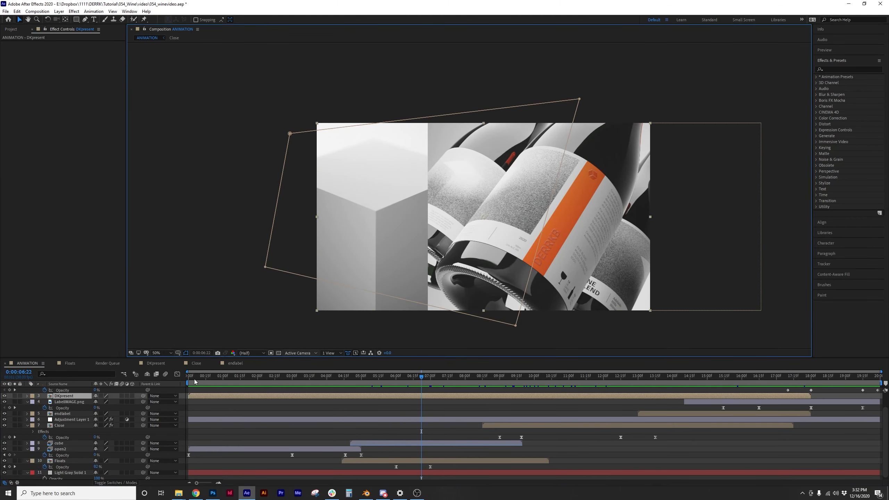
click(533, 281)
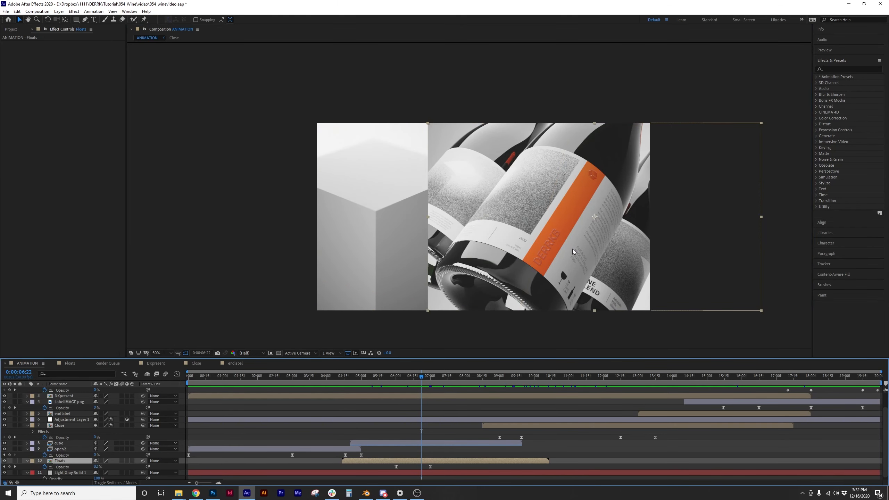
drag(573, 251, 473, 253)
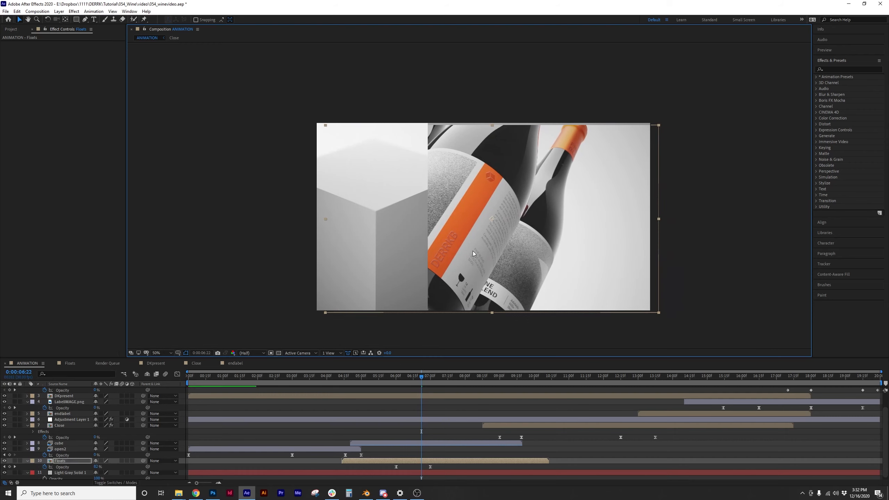
key(ctrl+z)
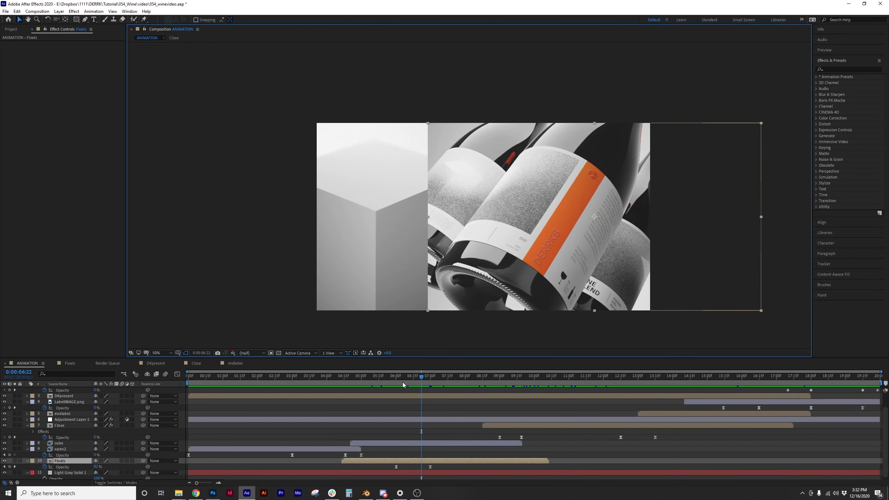
drag(423, 380, 493, 384)
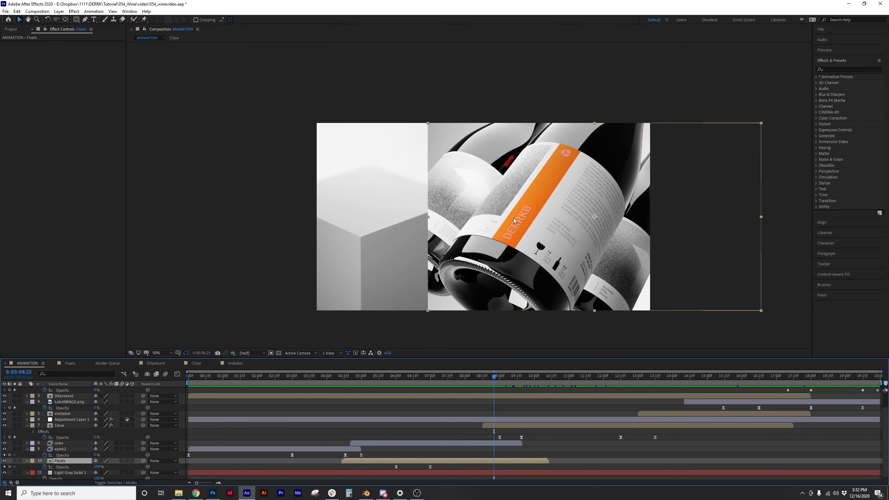
drag(494, 379, 762, 386)
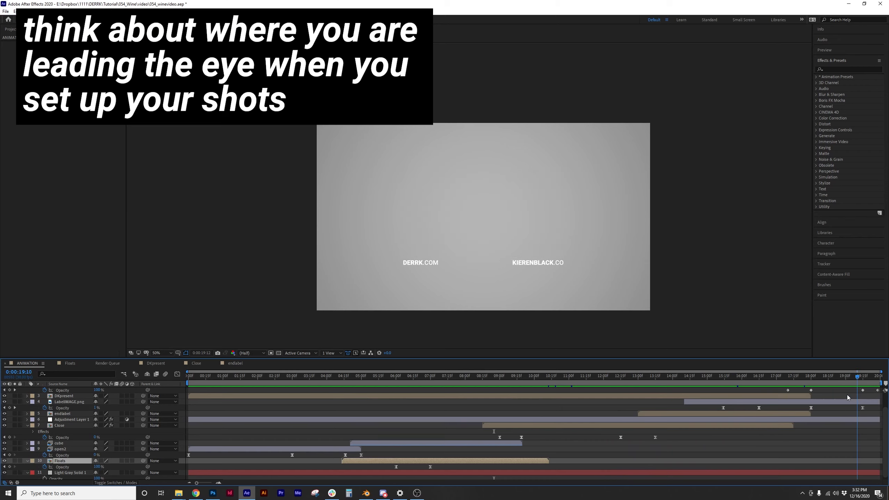
click(268, 376)
scroll(80, 430, down, 1)
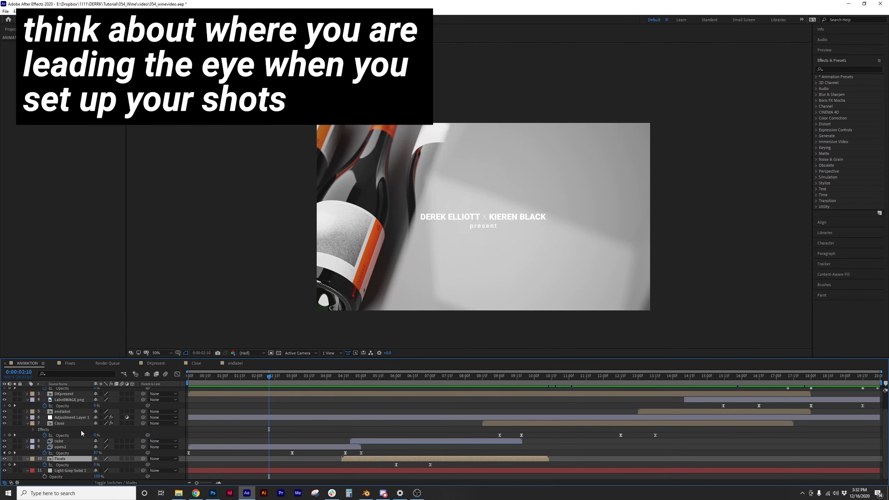
click(79, 470)
drag(270, 379, 105, 433)
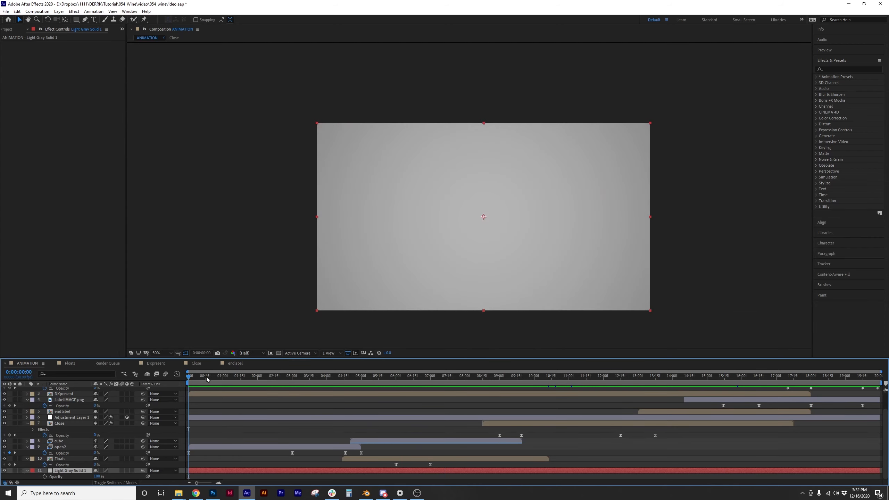
drag(206, 379, 736, 384)
drag(722, 378, 762, 383)
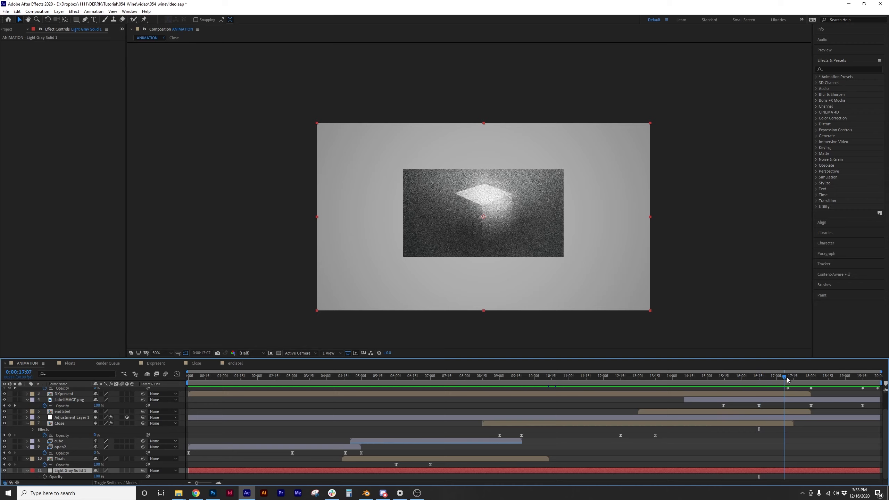
drag(790, 380, 612, 384)
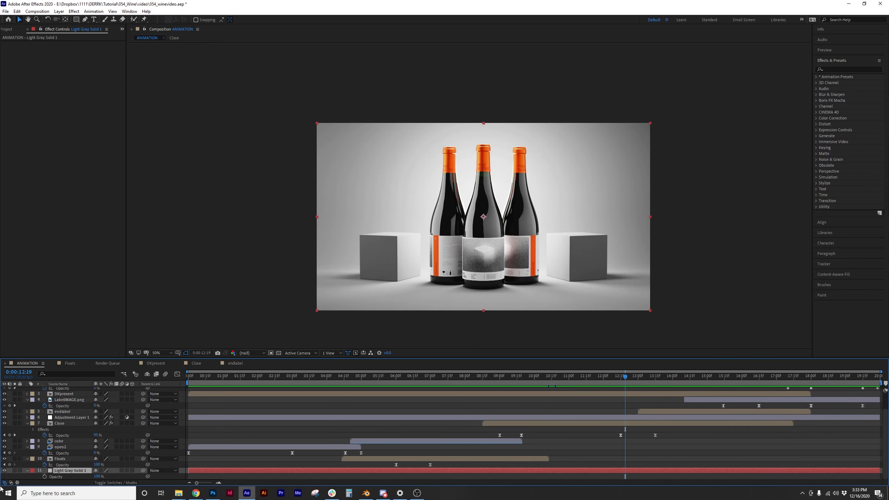
drag(457, 377, 246, 407)
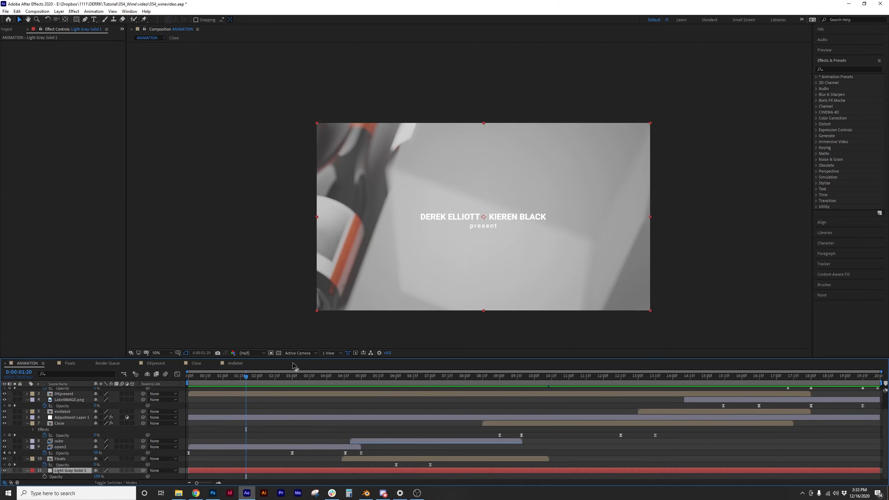
drag(254, 381, 716, 381)
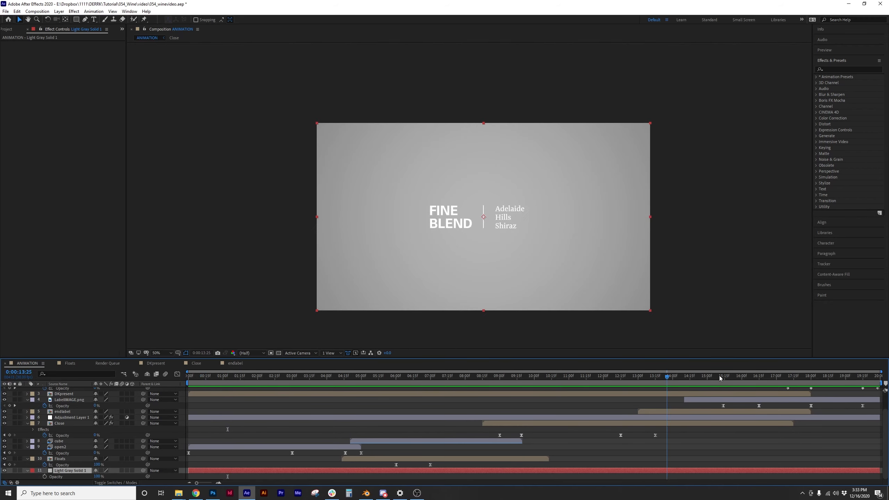
drag(583, 379, 256, 375)
drag(176, 388, 737, 391)
drag(189, 395, 207, 411)
drag(225, 409, 665, 375)
drag(667, 377, 563, 376)
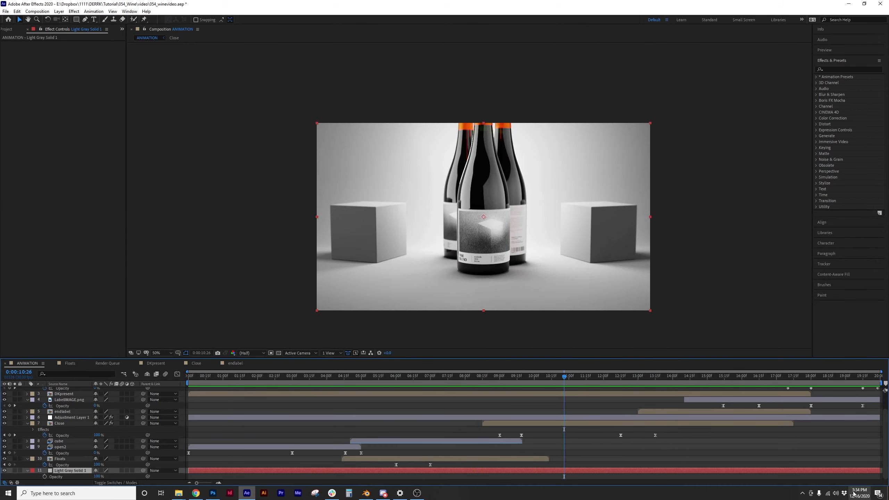